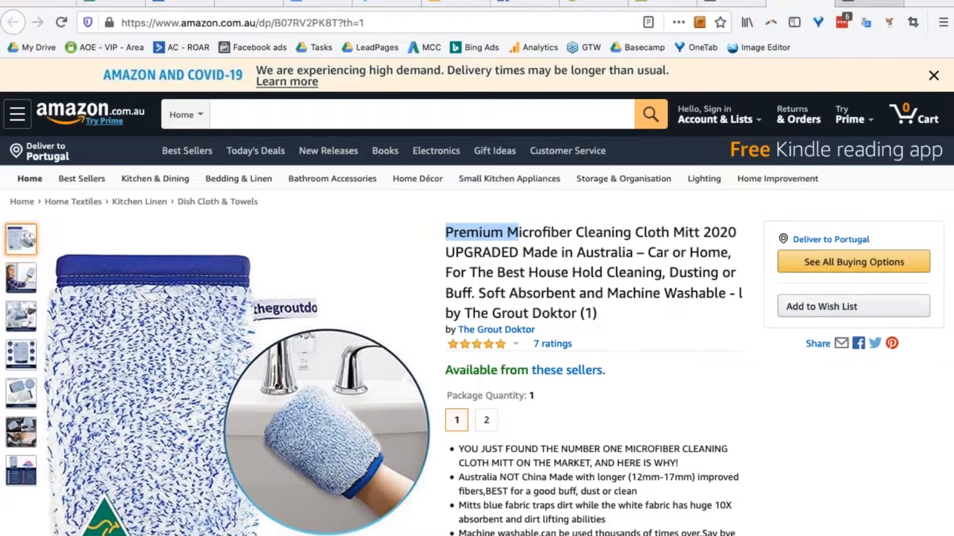
# Step: Switch from the Amazon product page to Ads Manager and set the ad format to Single image or video
pyautogui.click(869, 4)
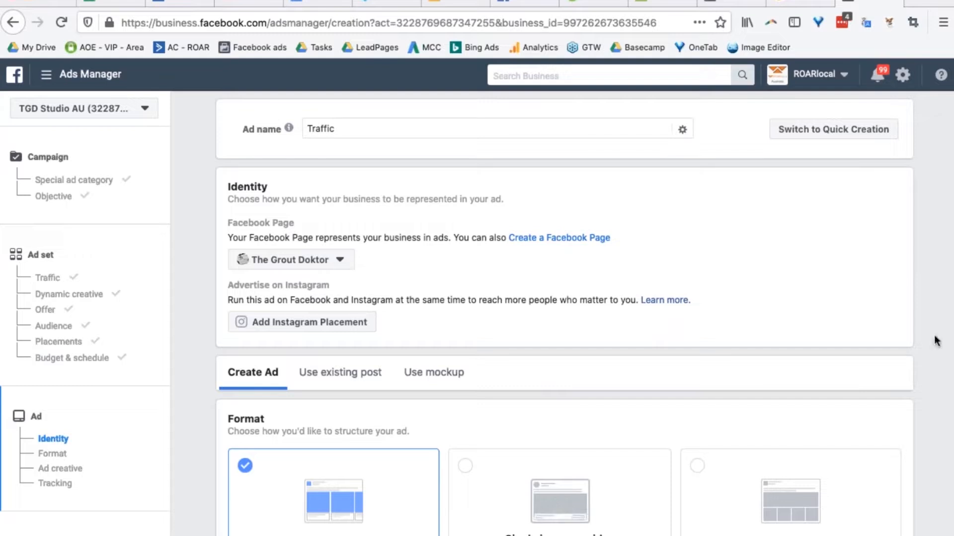
pyautogui.click(799, 3)
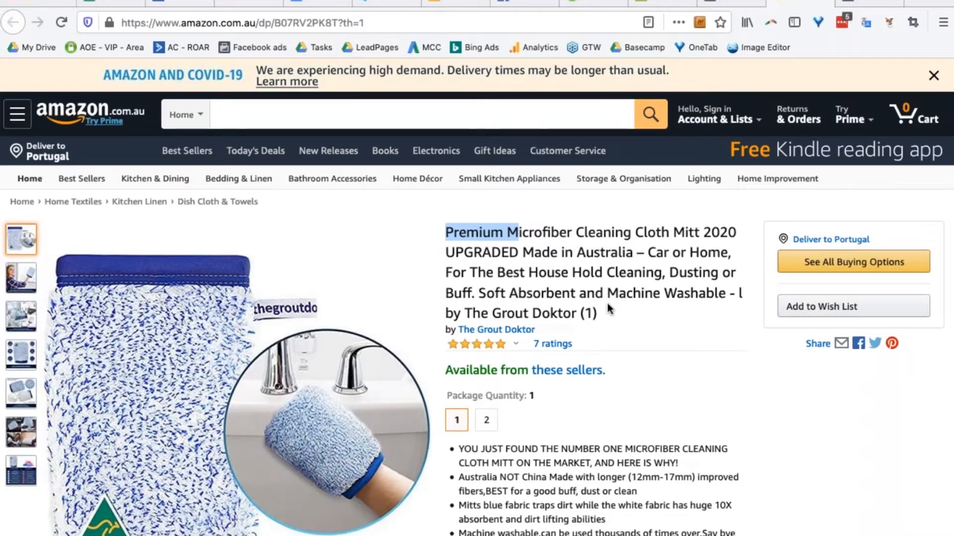
pyautogui.hotkey('ctrl', 'Tab')
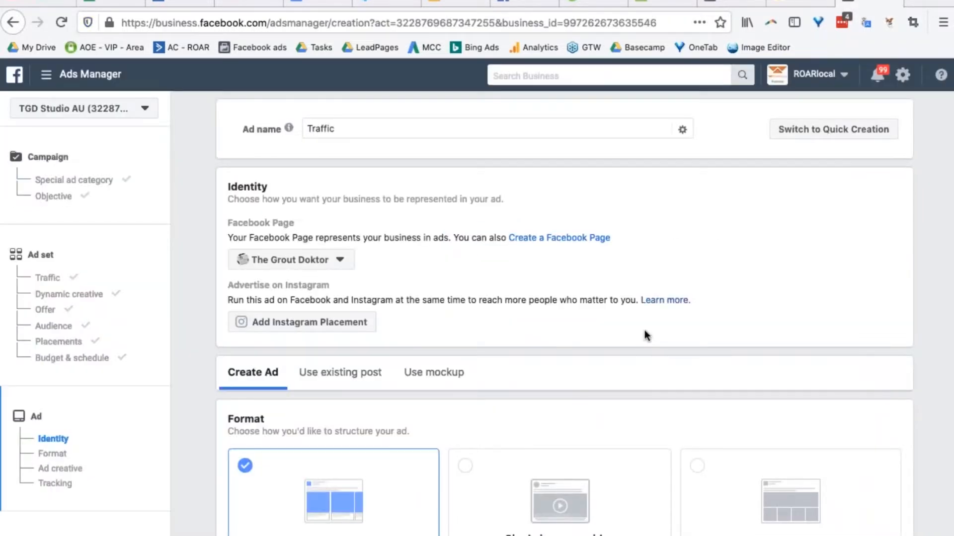
pyautogui.scroll(-3, 549, 252)
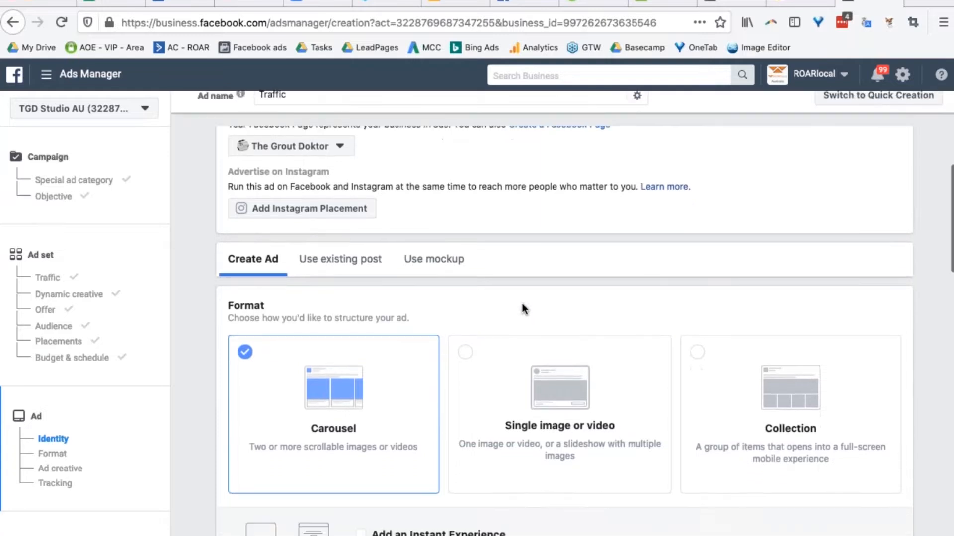
pyautogui.scroll(-3, 521, 307)
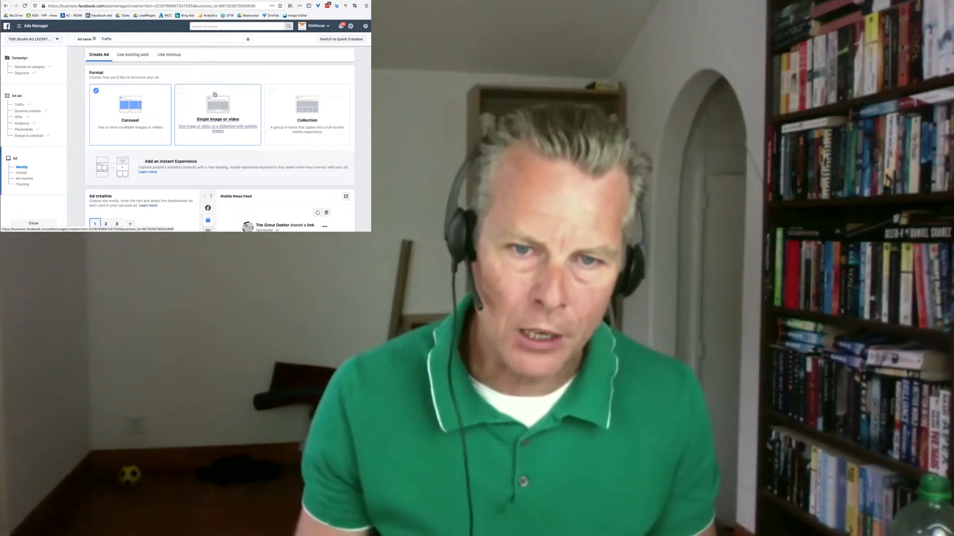
pyautogui.click(198, 120)
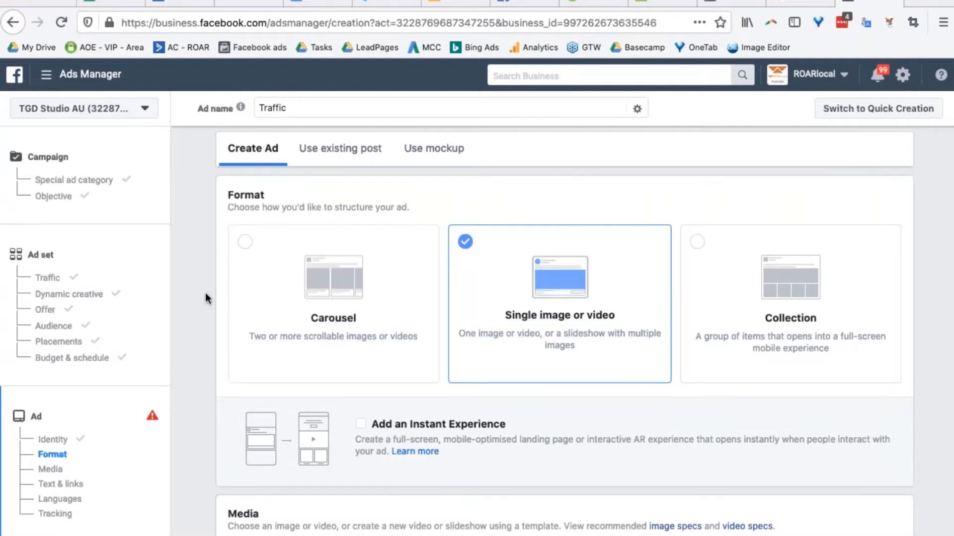
# Step: Add the 640 × 640 account image of the purple car as ad media, checking its feed and right column crops
pyautogui.scroll(-7, 206, 296)
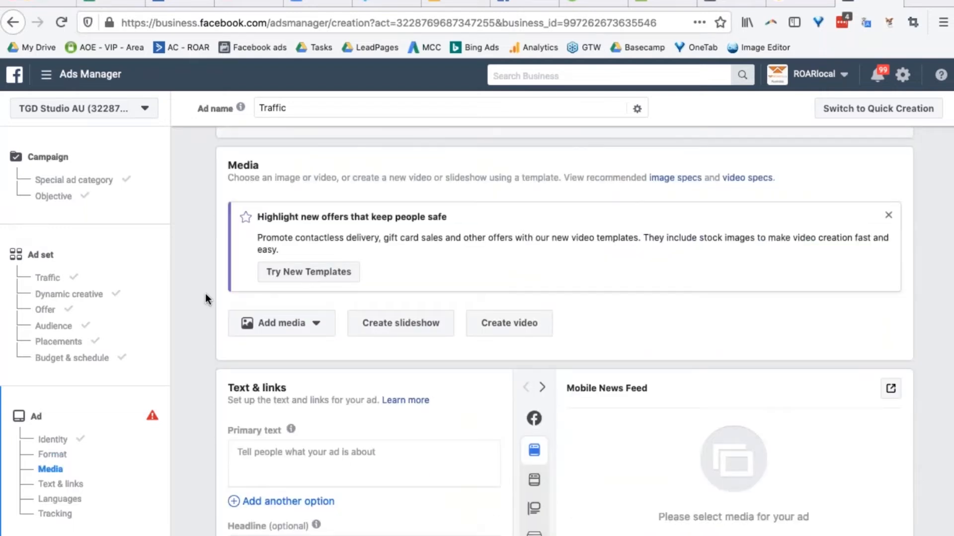
pyautogui.scroll(-1, 196, 286)
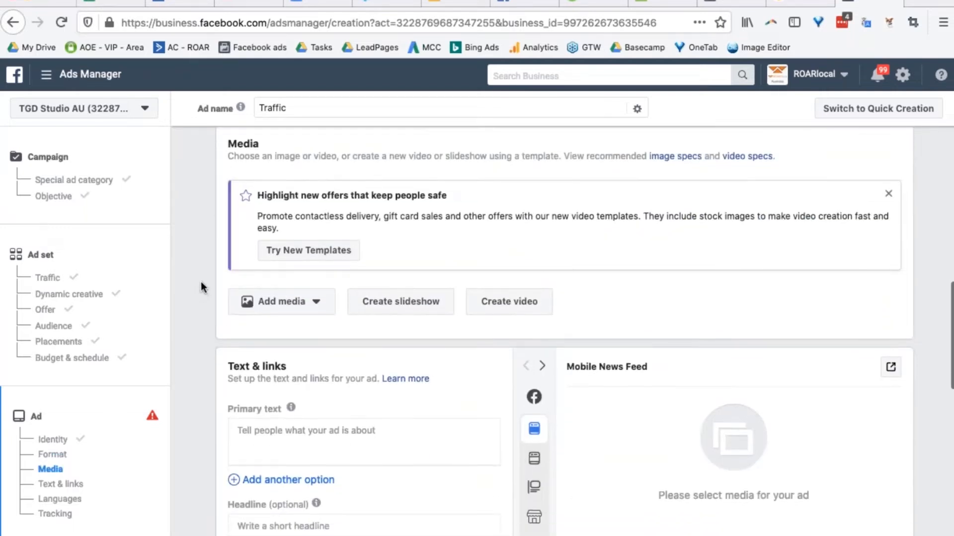
pyautogui.click(314, 308)
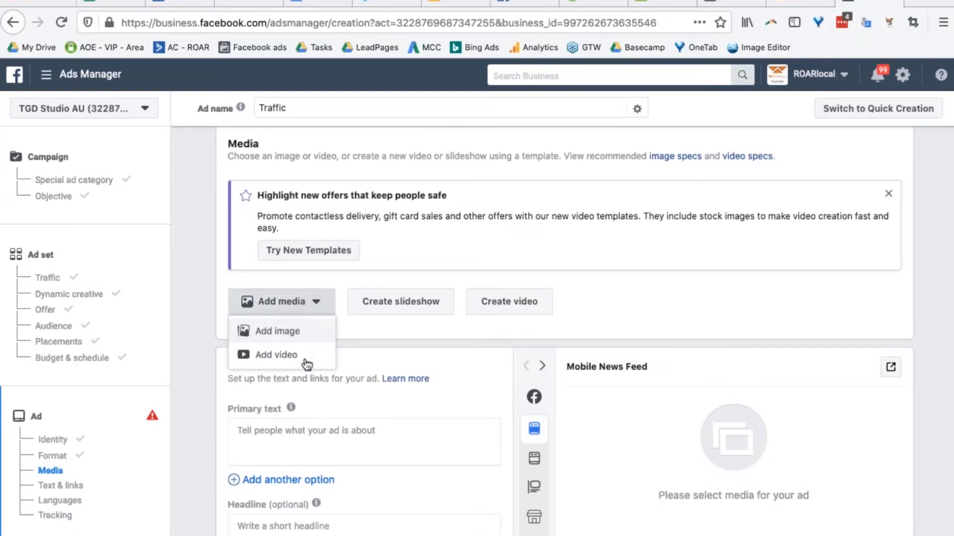
pyautogui.click(284, 332)
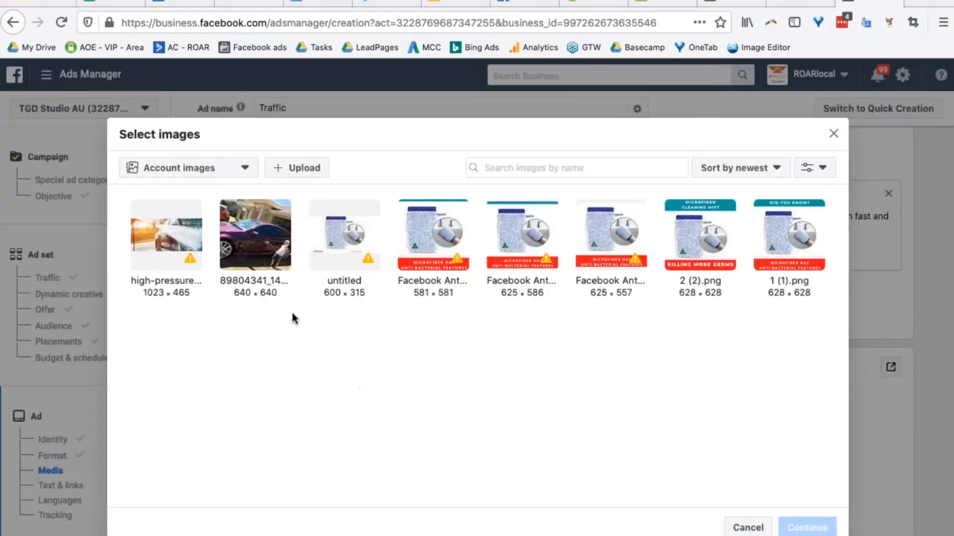
pyautogui.click(257, 238)
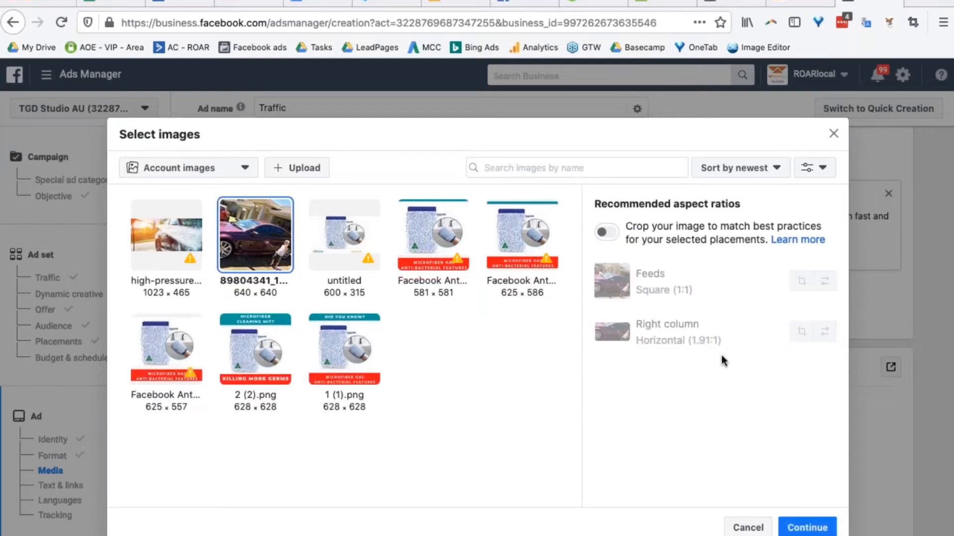
pyautogui.moveTo(733, 340)
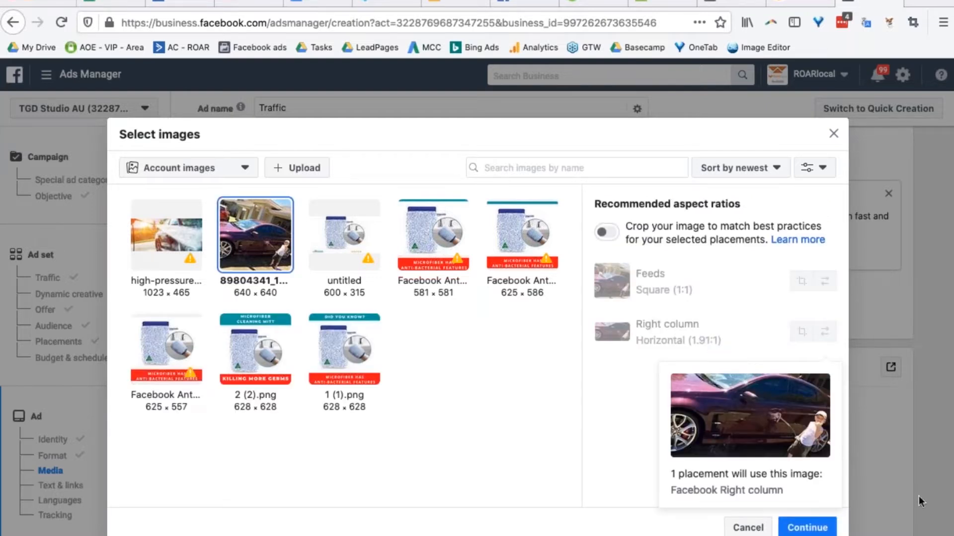
pyautogui.moveTo(720, 279)
pyautogui.moveTo(622, 293)
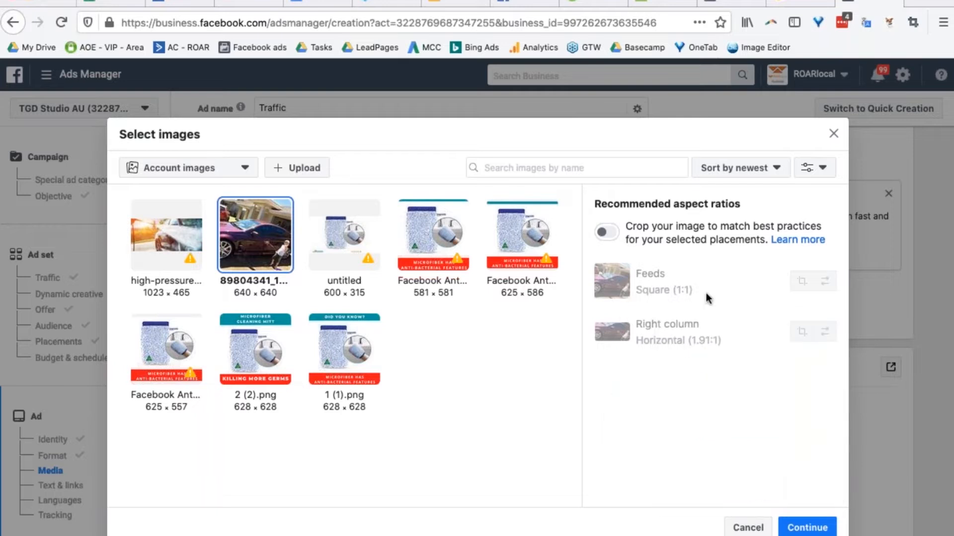
pyautogui.moveTo(673, 277)
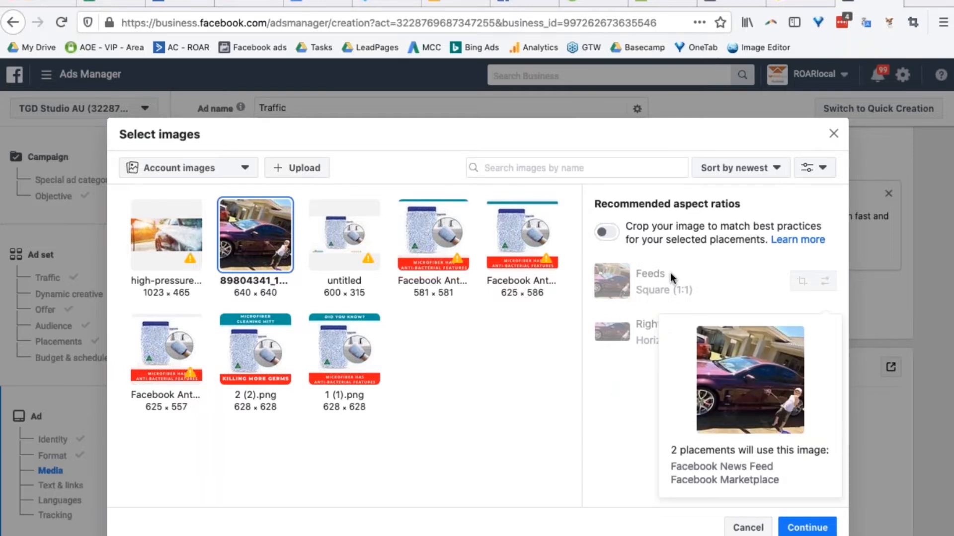
pyautogui.moveTo(648, 333)
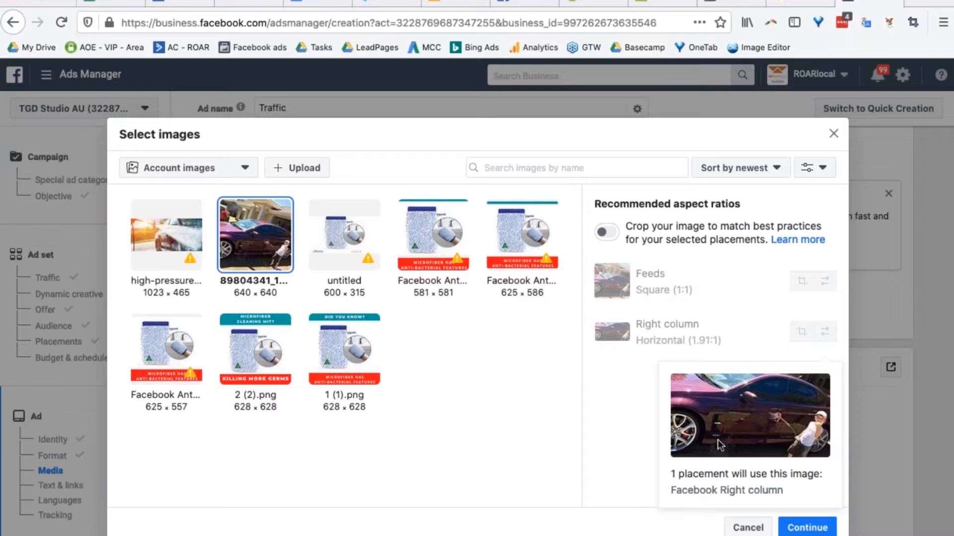
pyautogui.click(805, 527)
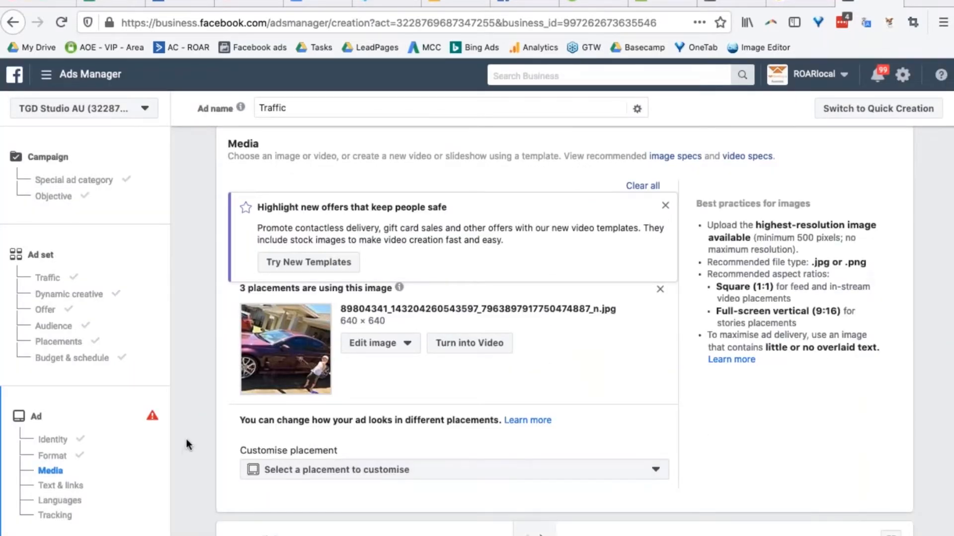
# Step: Search the stock photos for "washing the car" as a possible replacement for the ad image, and cancel the image selection
pyautogui.scroll(-2, 195, 431)
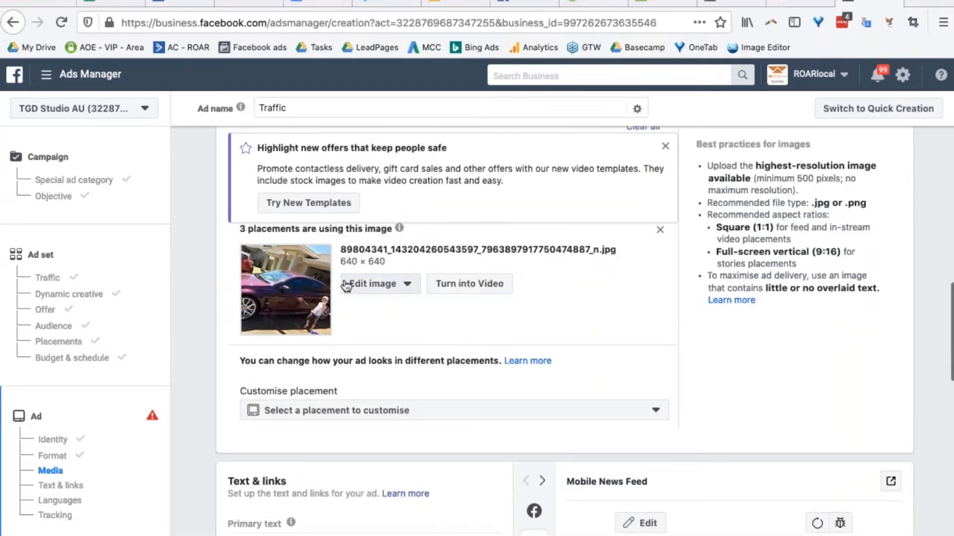
pyautogui.click(392, 287)
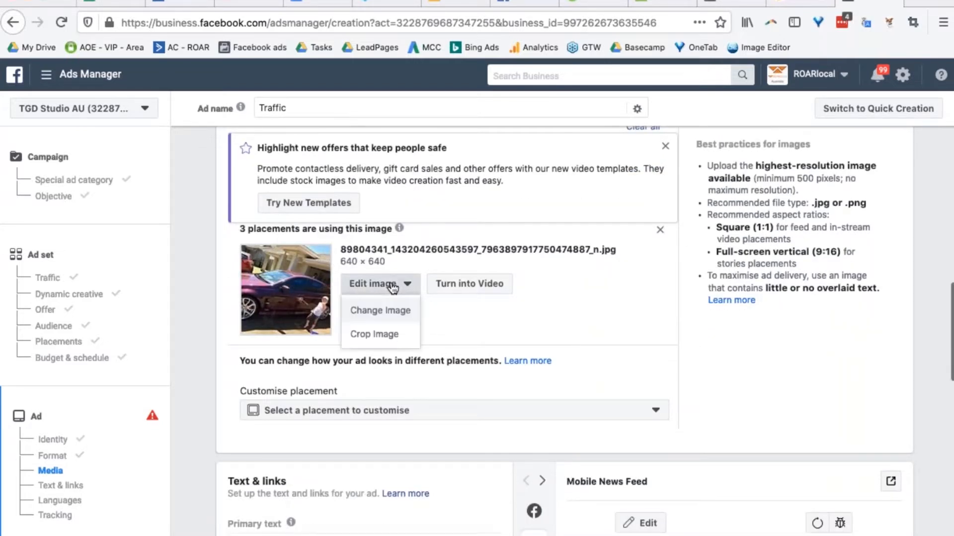
pyautogui.click(373, 311)
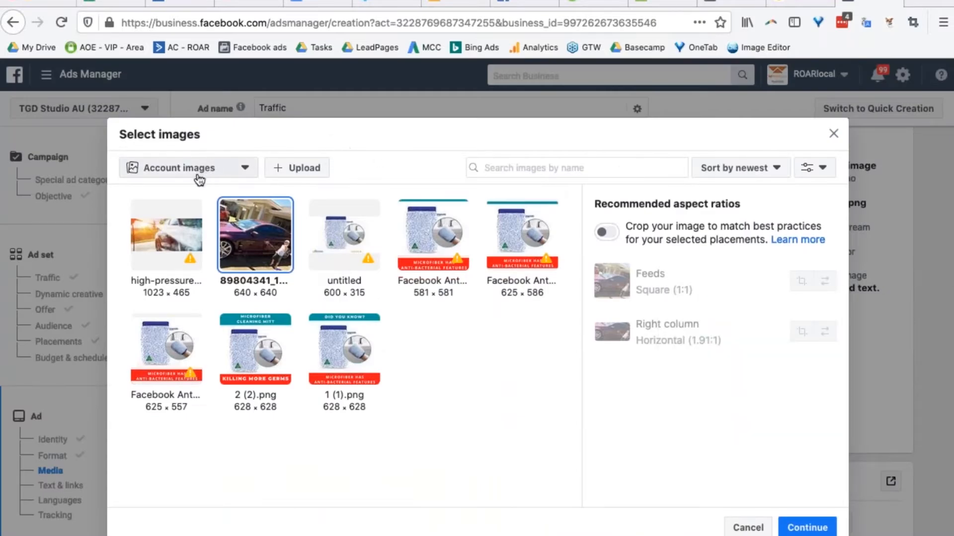
pyautogui.click(245, 173)
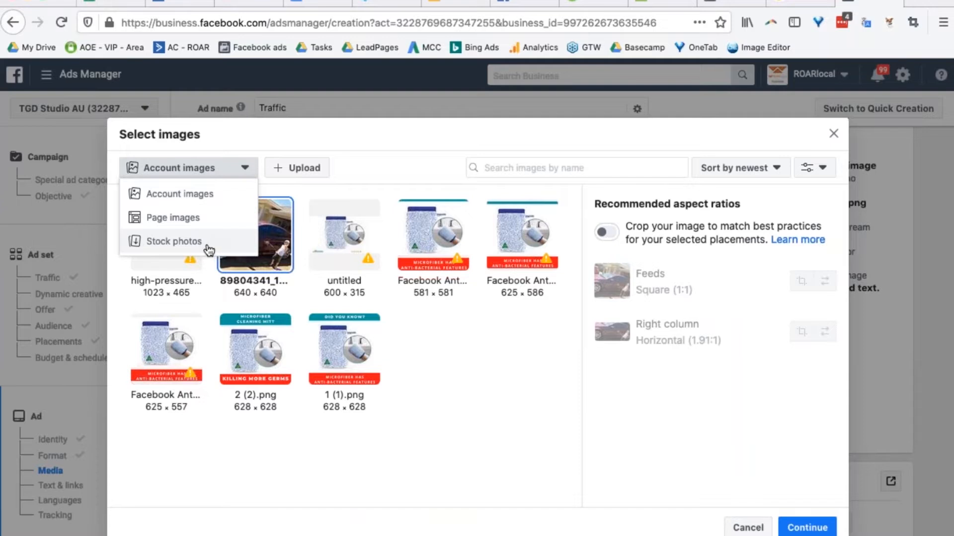
pyautogui.click(168, 244)
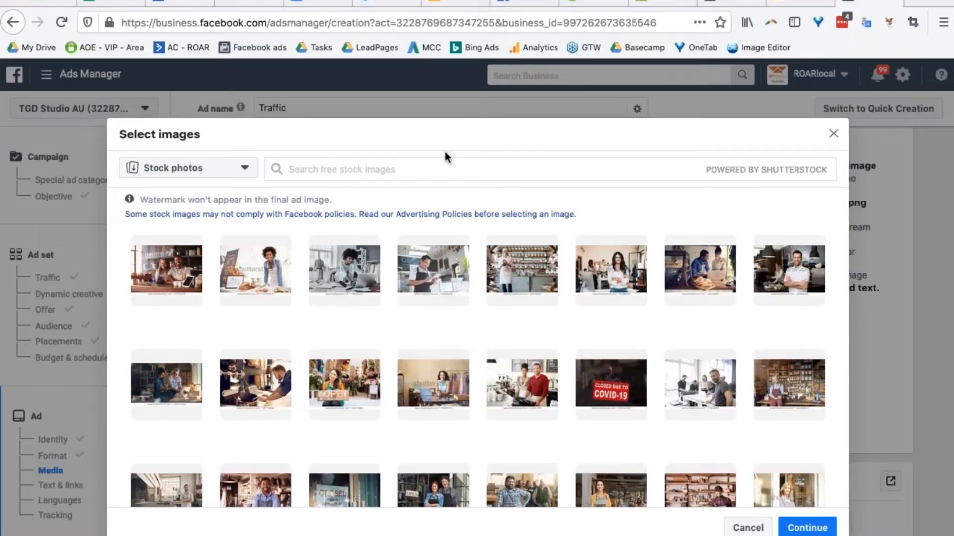
pyautogui.click(423, 169)
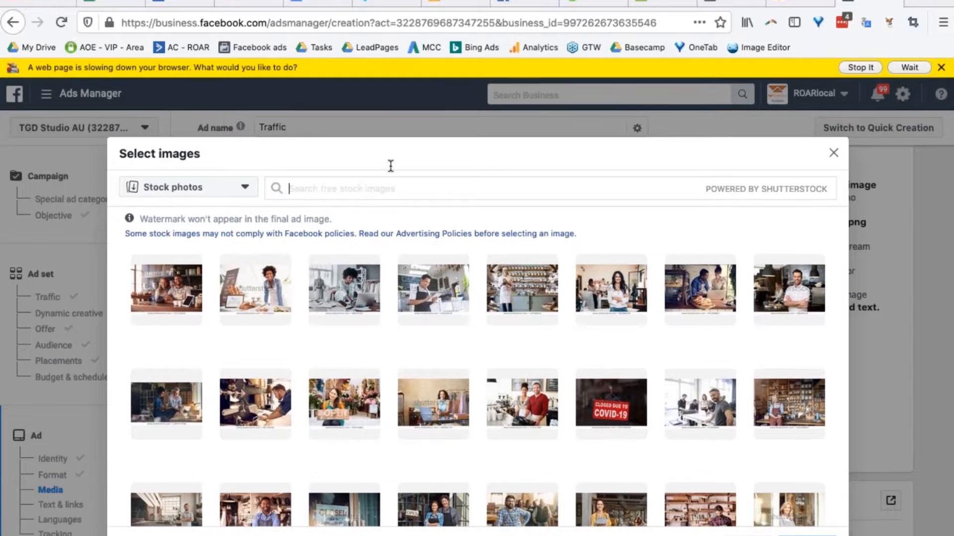
pyautogui.write('washing the car')
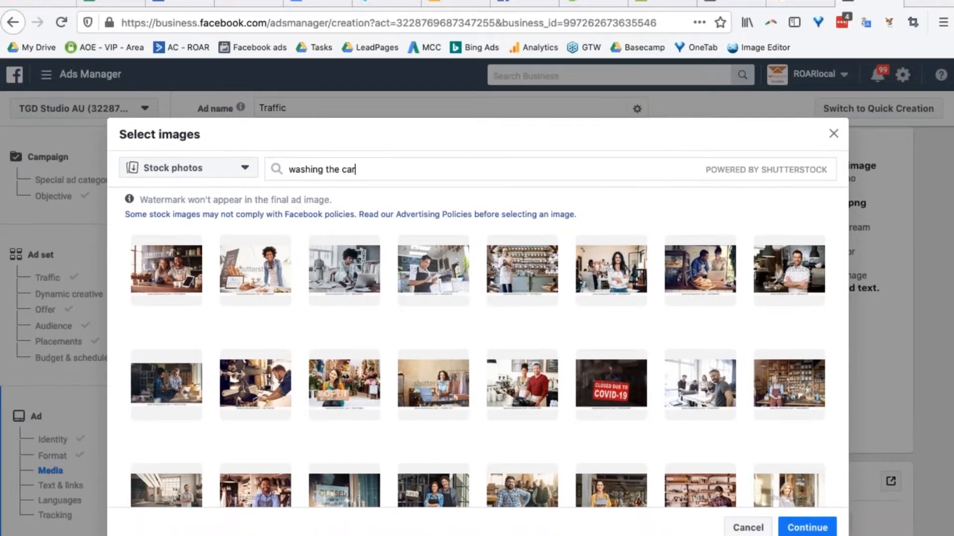
pyautogui.press('Return')
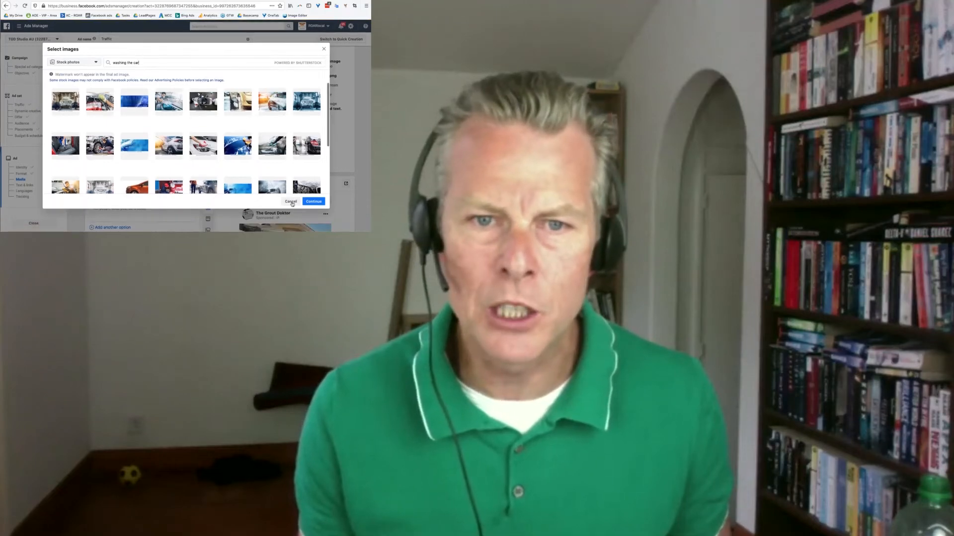
pyautogui.click(291, 202)
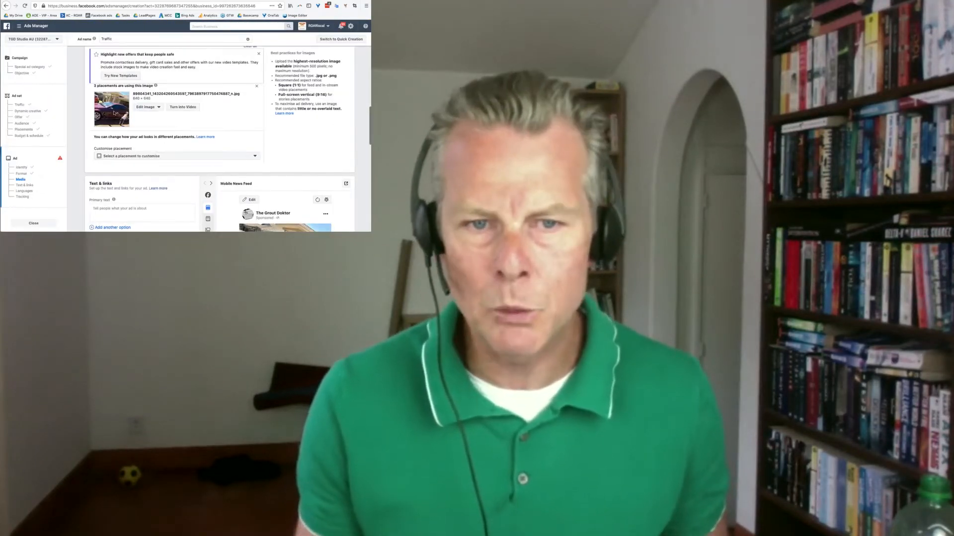
# Step: Enter "PRIMARY TEXT" as the ad's primary text and check where it sits in the Mobile News Feed preview
pyautogui.scroll(-3, 82, 138)
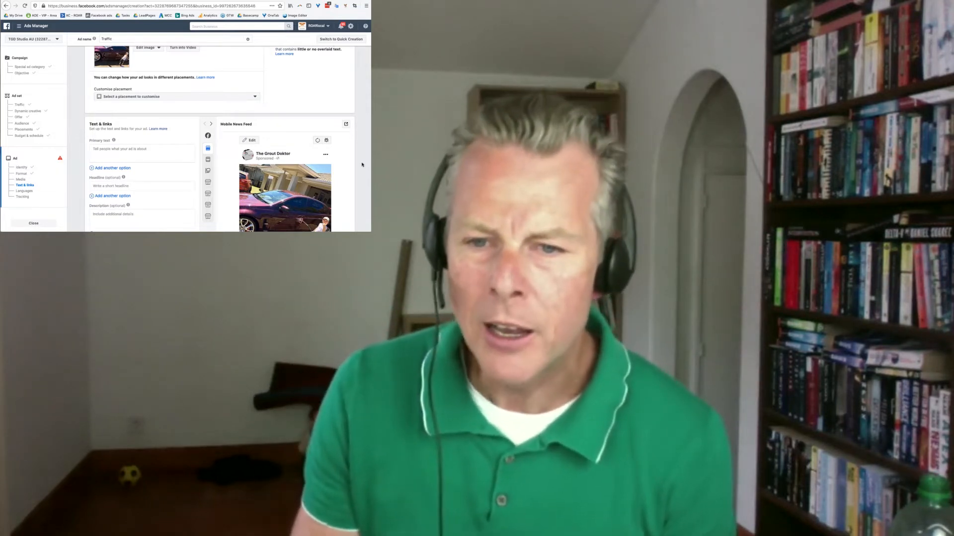
pyautogui.scroll(-4, 354, 164)
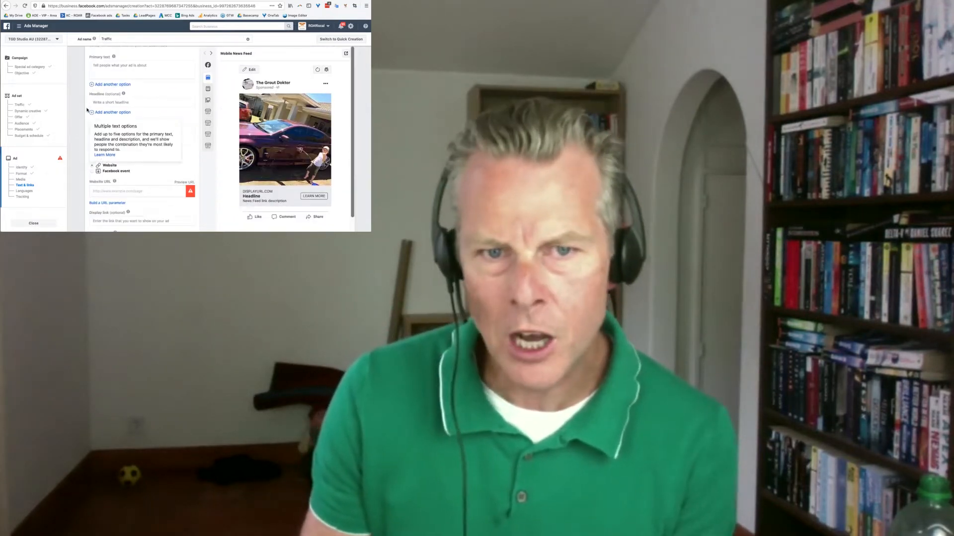
pyautogui.scroll(3, 78, 110)
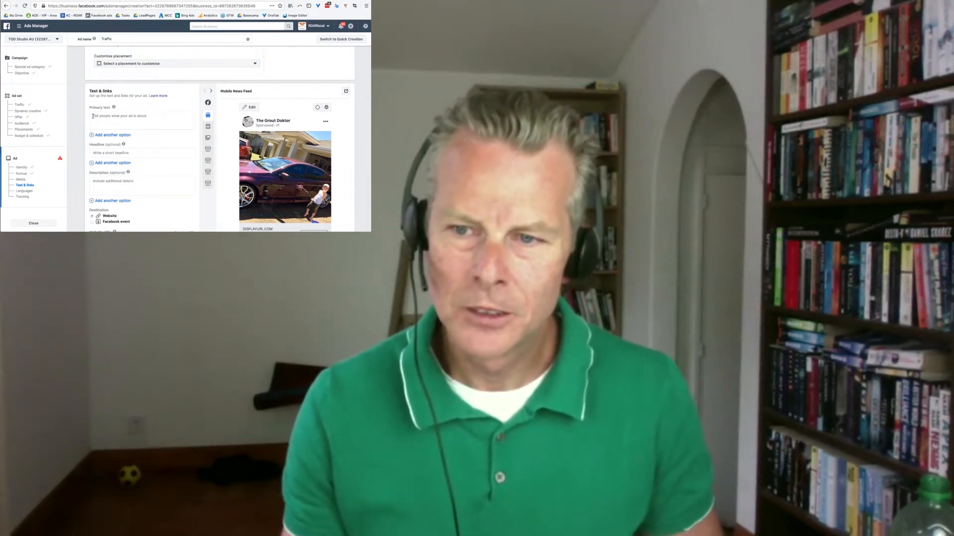
pyautogui.click(114, 117)
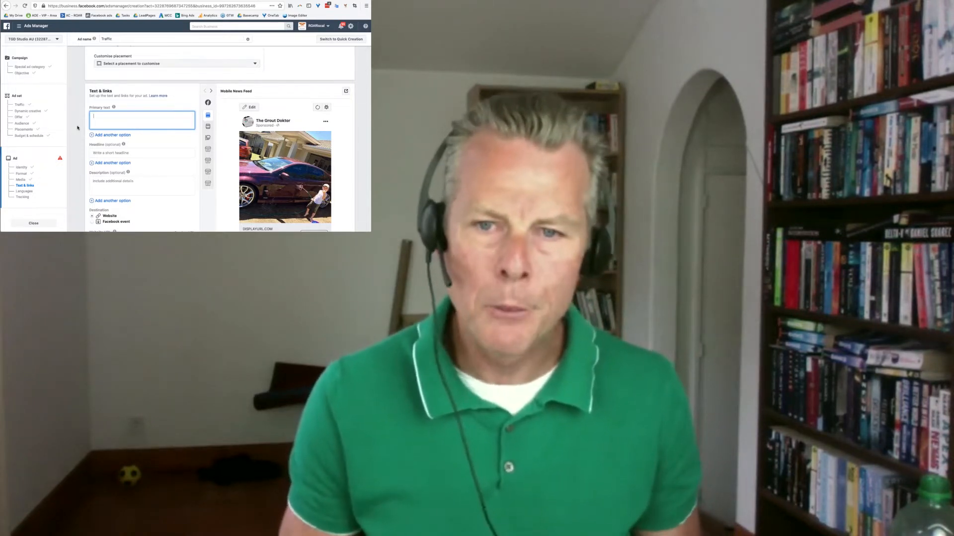
pyautogui.write('PRIM')
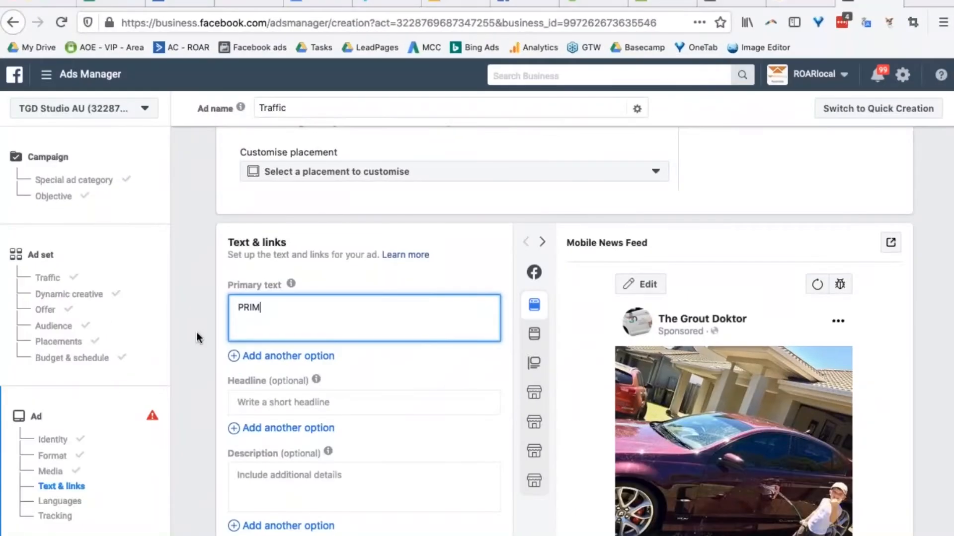
pyautogui.write('ARY TEXT')
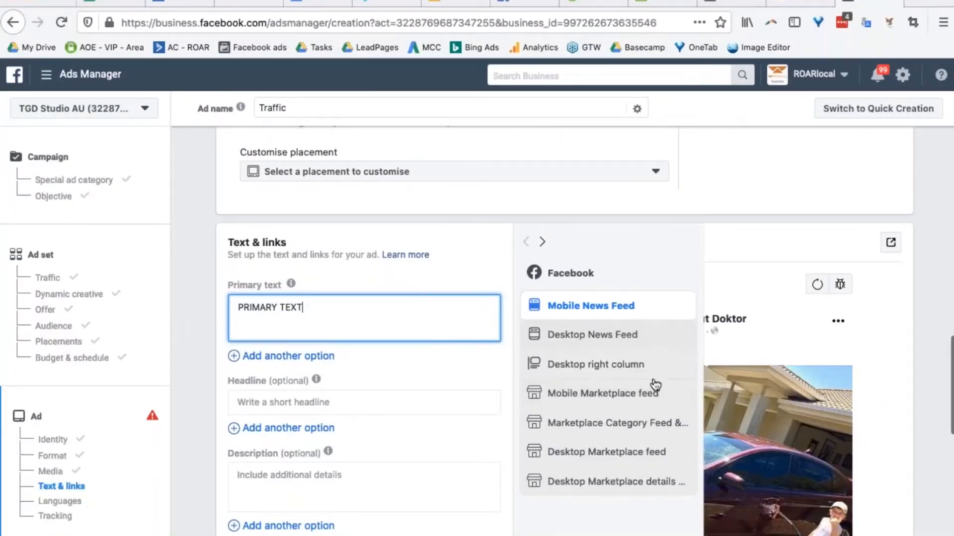
pyautogui.scroll(-2, 899, 406)
pyautogui.scroll(-1, 899, 405)
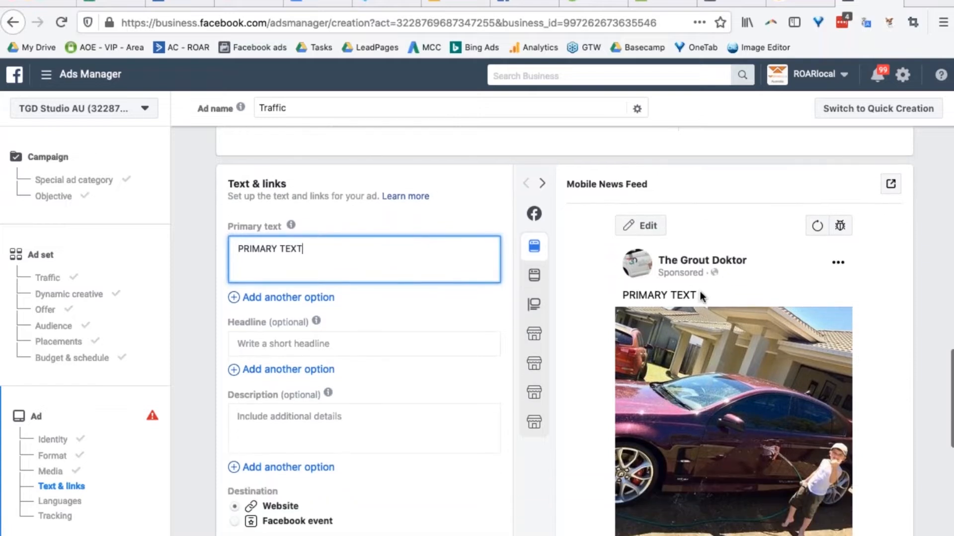
pyautogui.moveTo(697, 295); pyautogui.dragTo(620, 296)
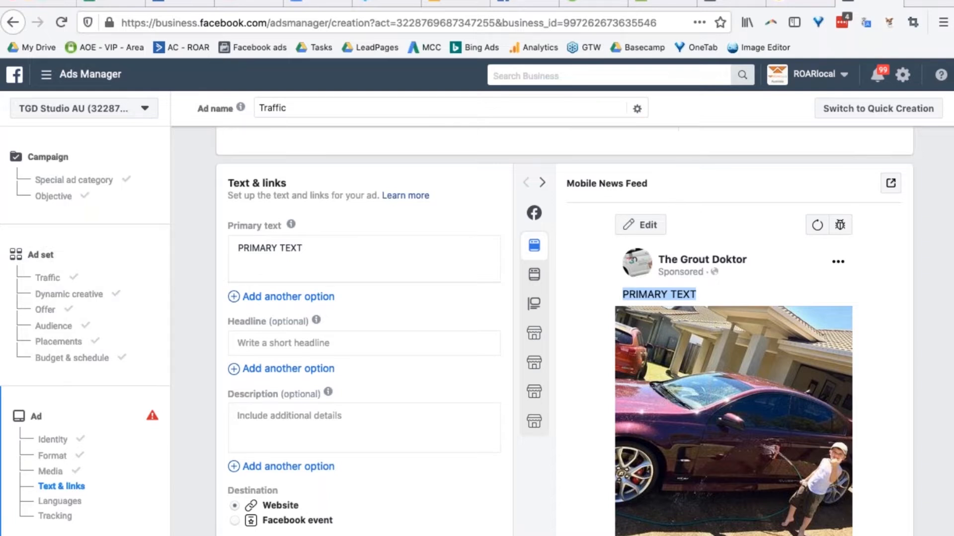
# Step: Replace the primary text with "Mate! You Wouldn't Clean Your Car 🚘 With Any Old Rag Would Ya?" and view the hint on multiple text options
pyautogui.press('super+Tab')
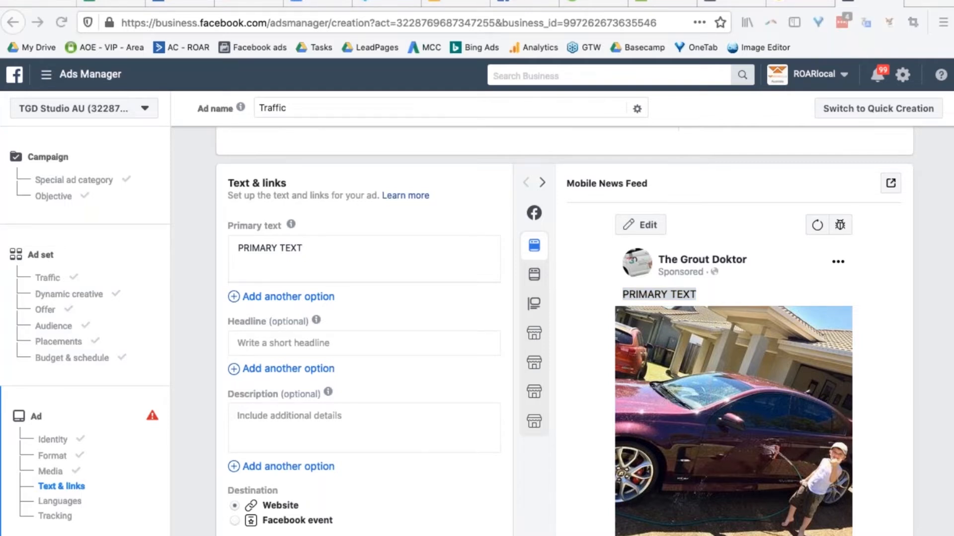
pyautogui.click(357, 249)
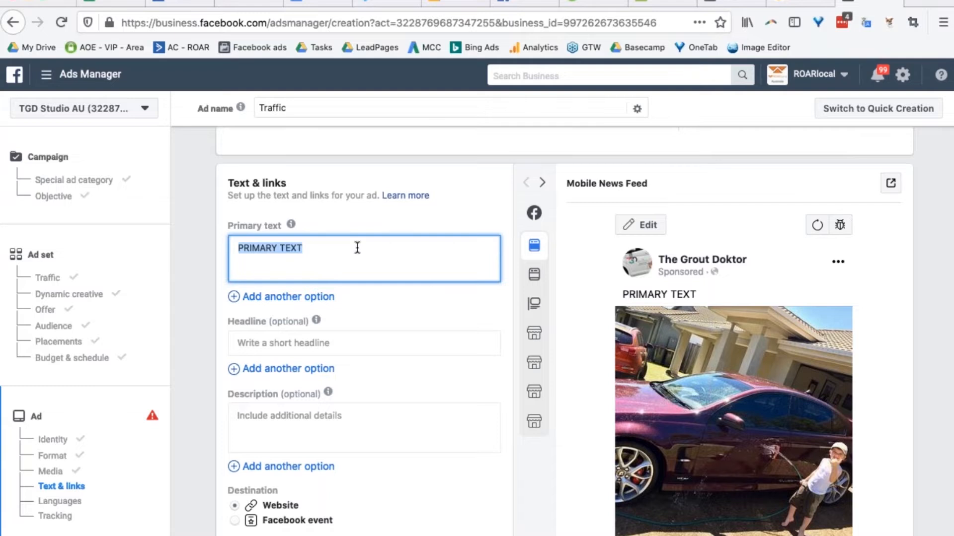
pyautogui.write("Mate! You Wouldn't Clean Your Car 🚗 With Any Old Rag Would Ya?")
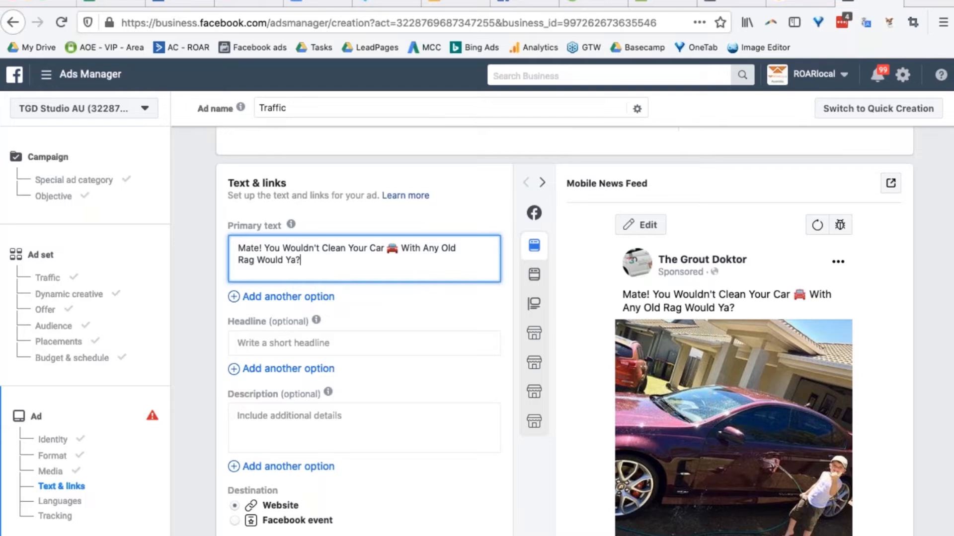
pyautogui.press('super+Tab')
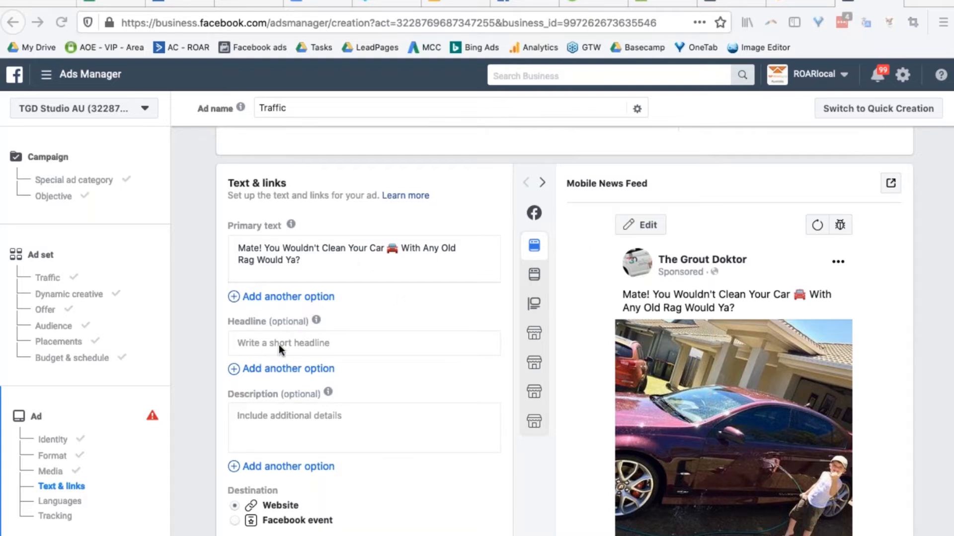
pyautogui.click(245, 301)
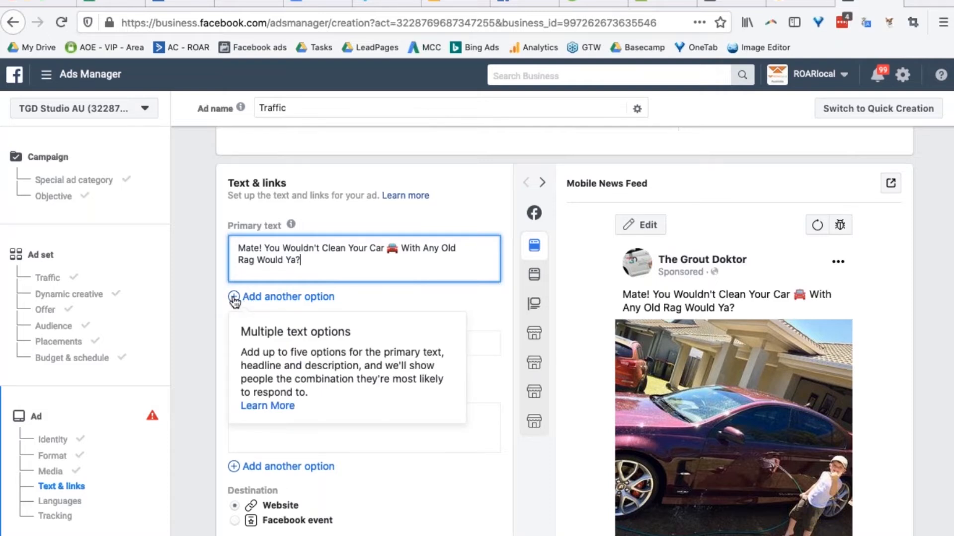
pyautogui.moveTo(347, 295); pyautogui.dragTo(241, 301)
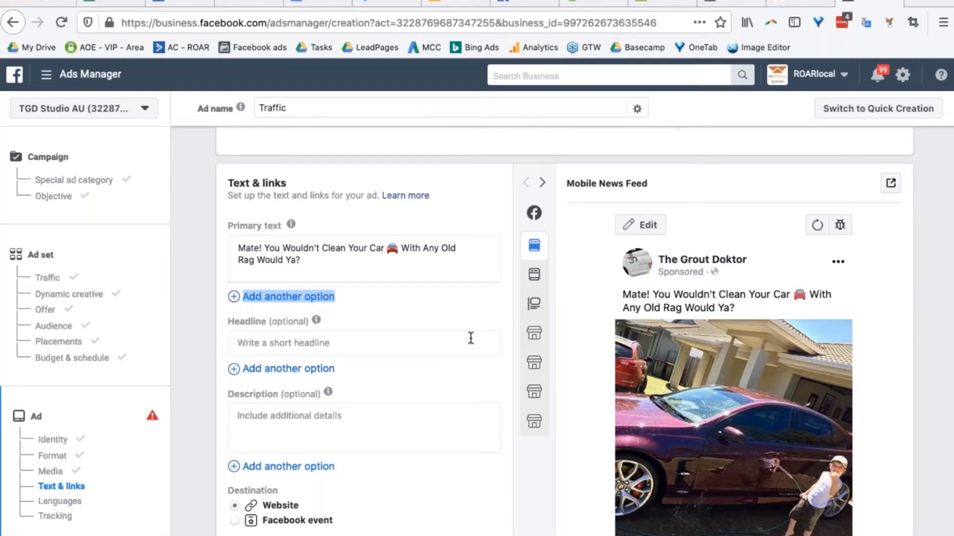
# Step: Enter "HEAD LINE" as the ad's headline and check where it sits in the Mobile News Feed preview
pyautogui.click(366, 343)
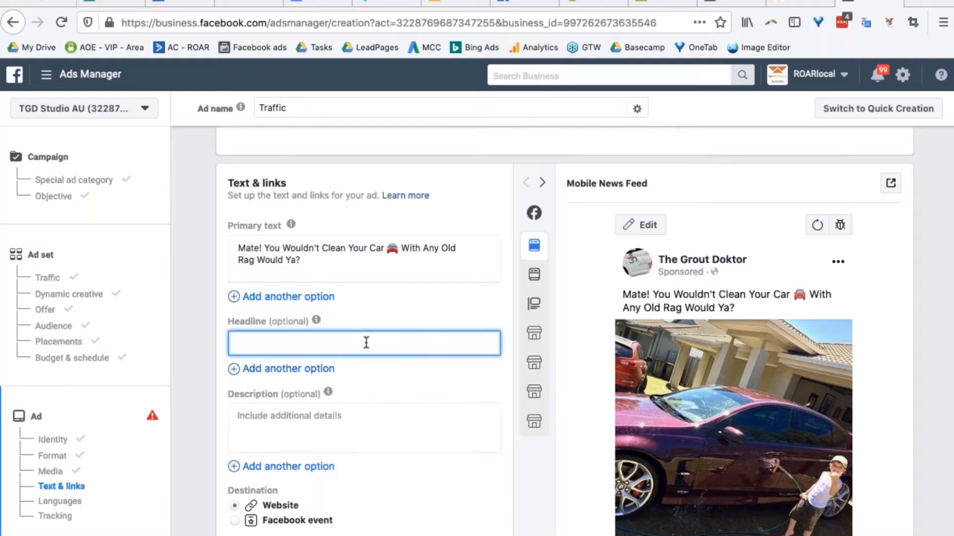
pyautogui.write('HEAD LINE')
pyautogui.scroll(-1, 890, 395)
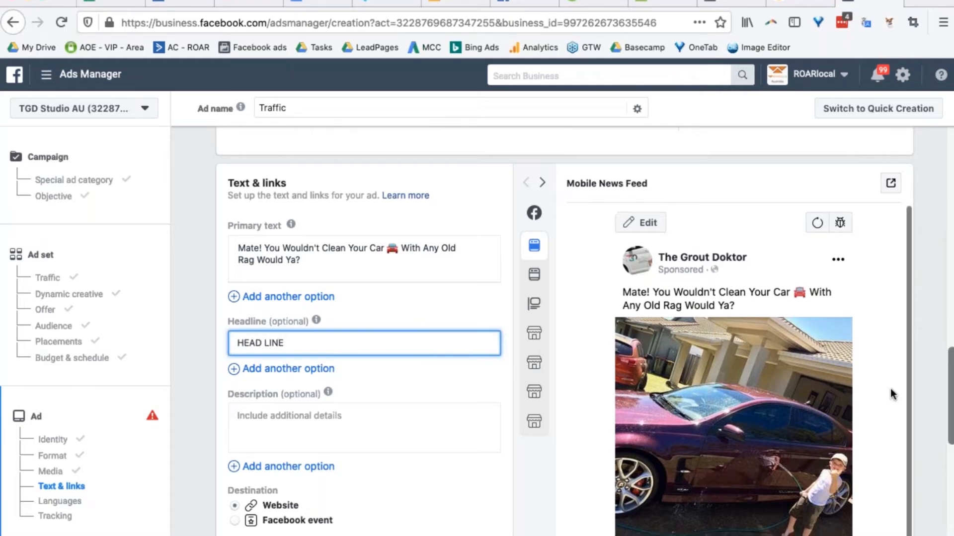
pyautogui.scroll(-3, 890, 389)
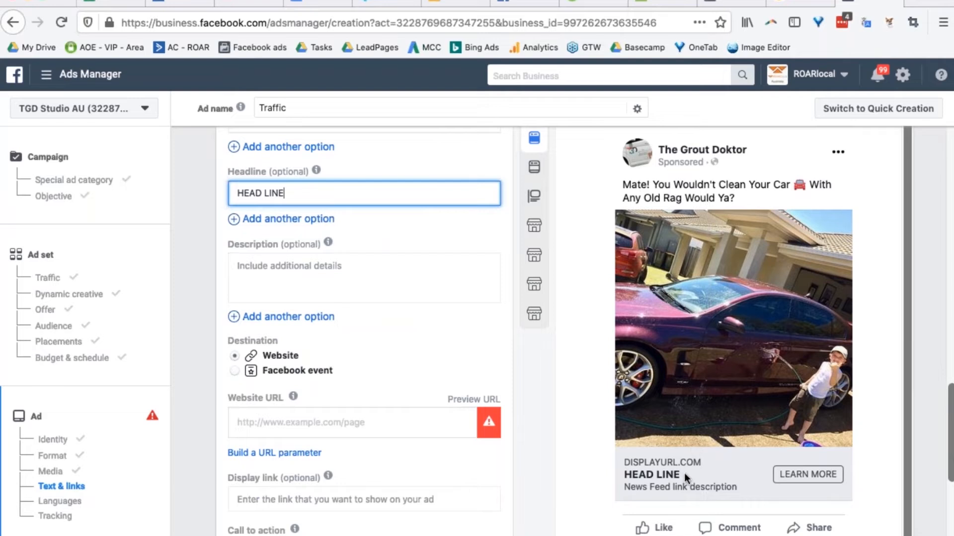
pyautogui.moveTo(684, 474); pyautogui.dragTo(625, 476)
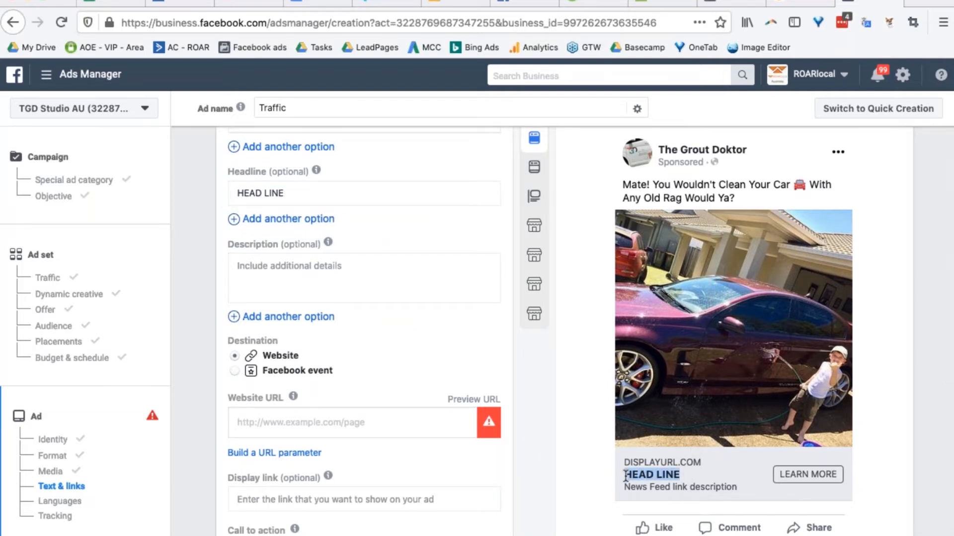
# Step: Enter "DESCRIPTION" as the ad's description and check where it sits in the Mobile News Feed preview
pyautogui.click(334, 275)
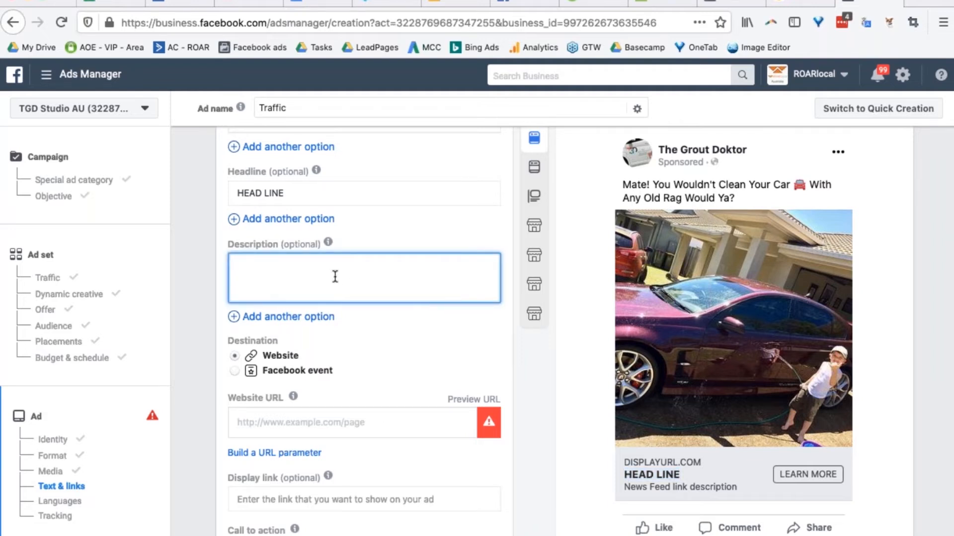
pyautogui.write('DESCRIPTION')
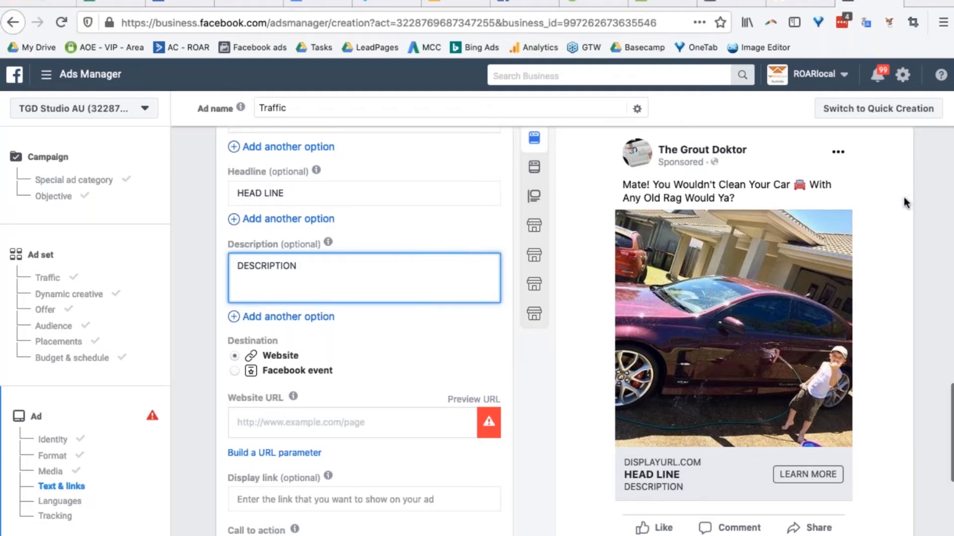
pyautogui.scroll(3, 936, 241)
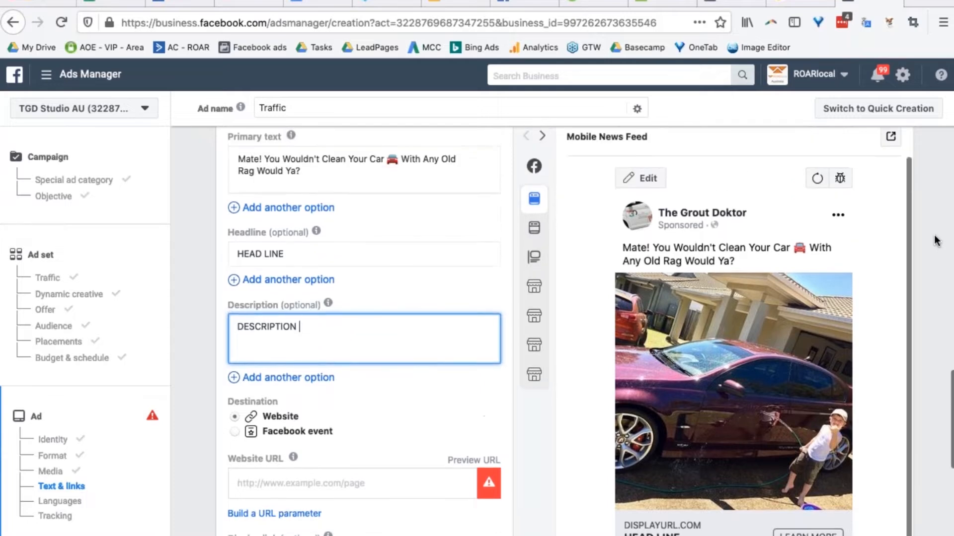
# Step: Switch the ad preview to Desktop News Feed and examine how the text, headline and description are laid out there
pyautogui.scroll(-2, 917, 280)
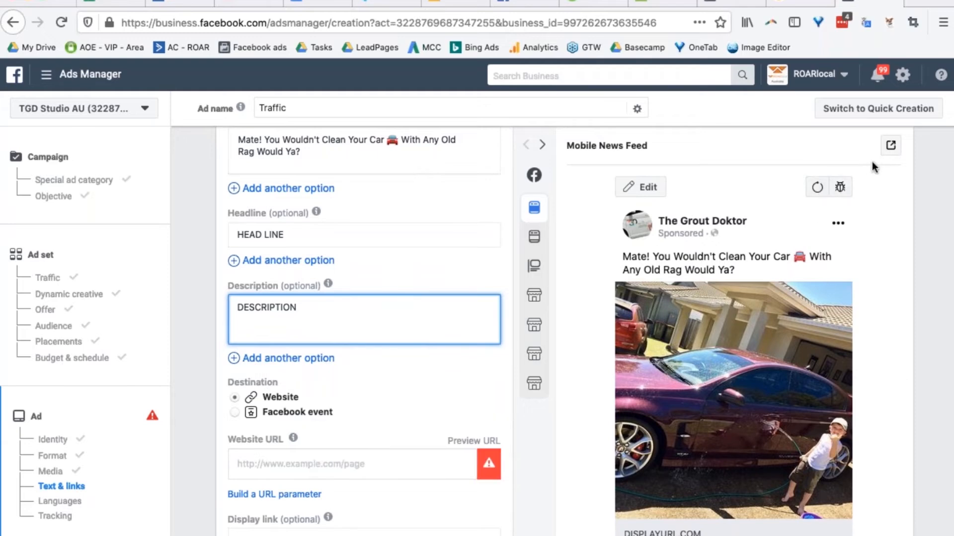
pyautogui.click(534, 239)
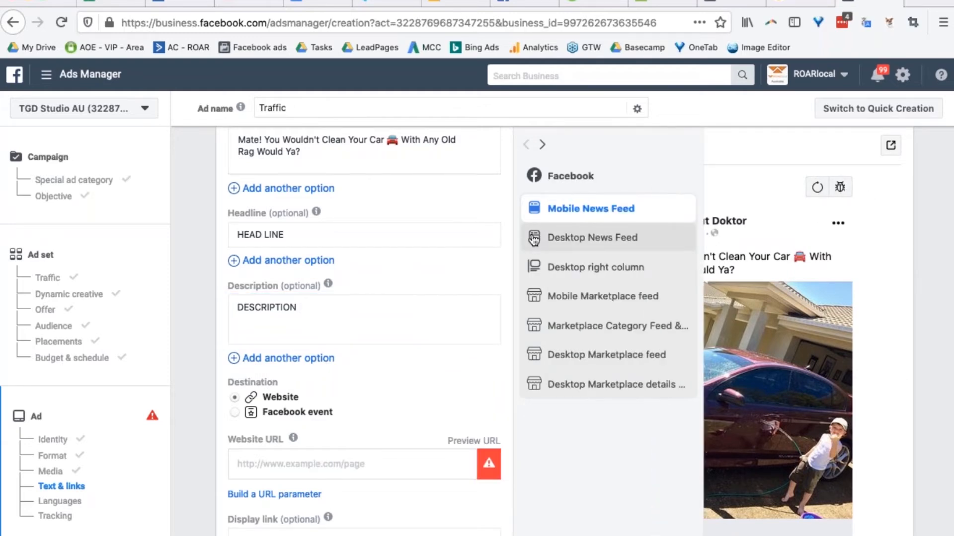
pyautogui.scroll(-5, 939, 380)
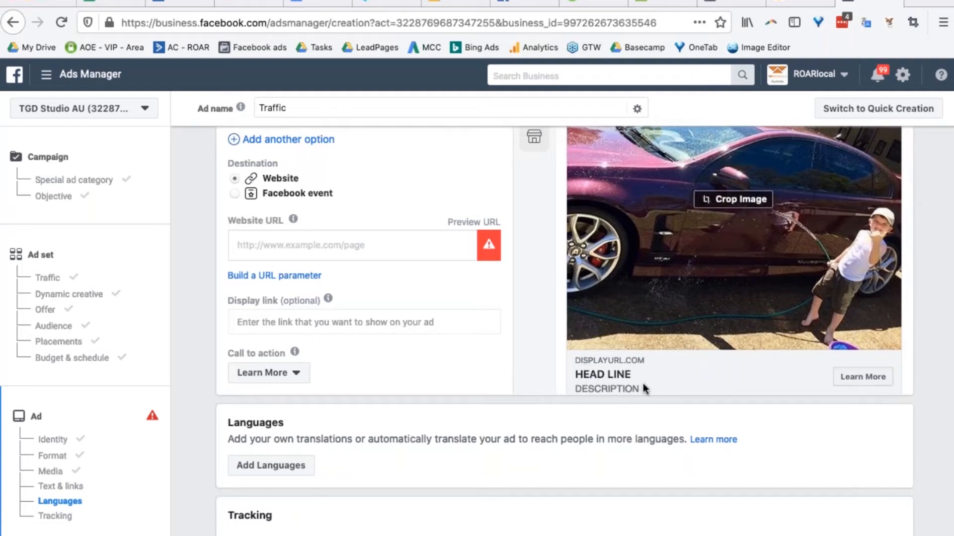
pyautogui.scroll(7, 511, 321)
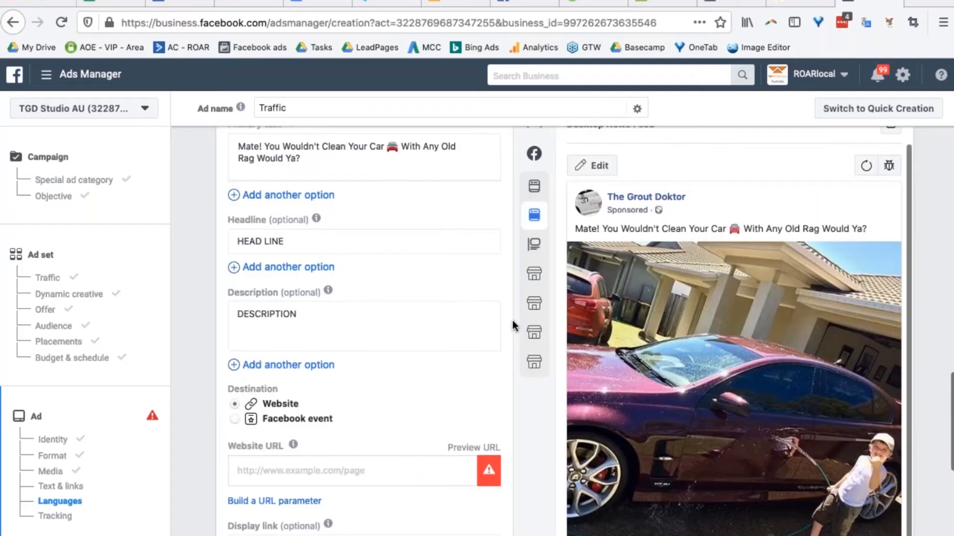
# Step: Replace the headline with "Give your car a tub up with the best Aussie made cleaning cloth around"
pyautogui.click(298, 370)
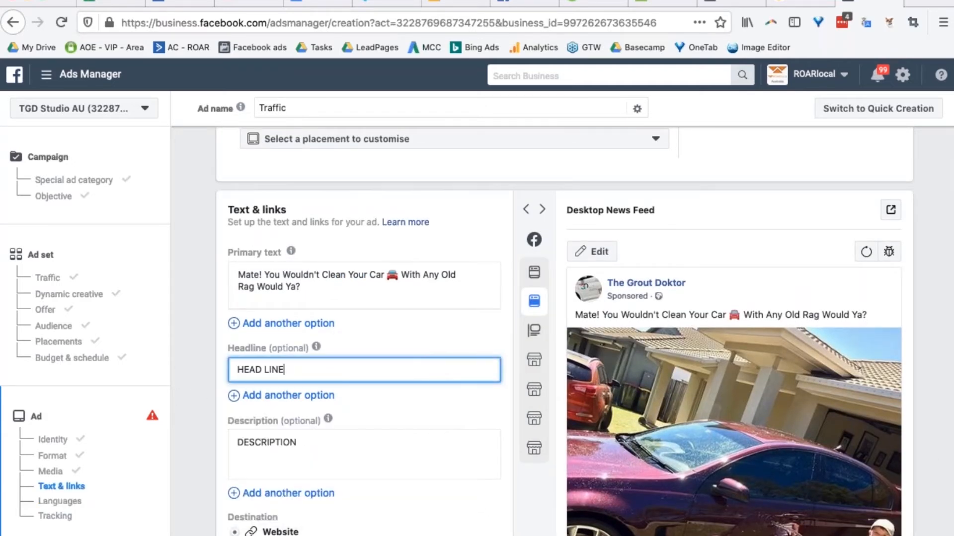
pyautogui.press('super+Tab')
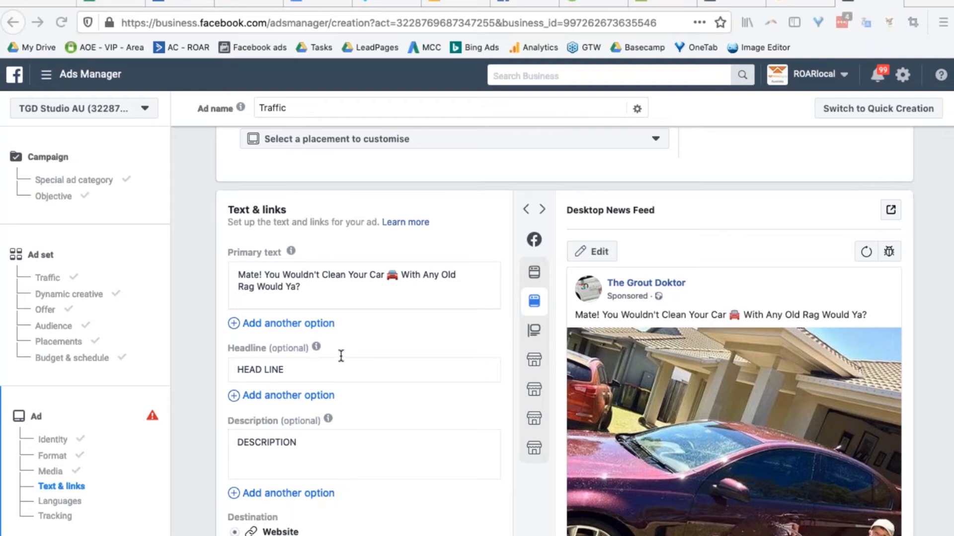
pyautogui.tripleClick(300, 368)
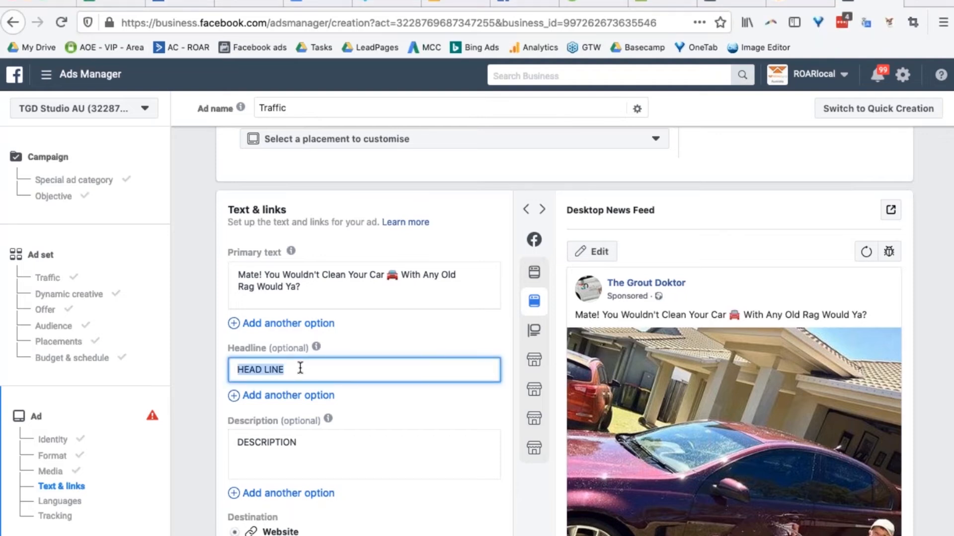
pyautogui.write('Give your car a tub up with the best Aussie made cleaning cloth around')
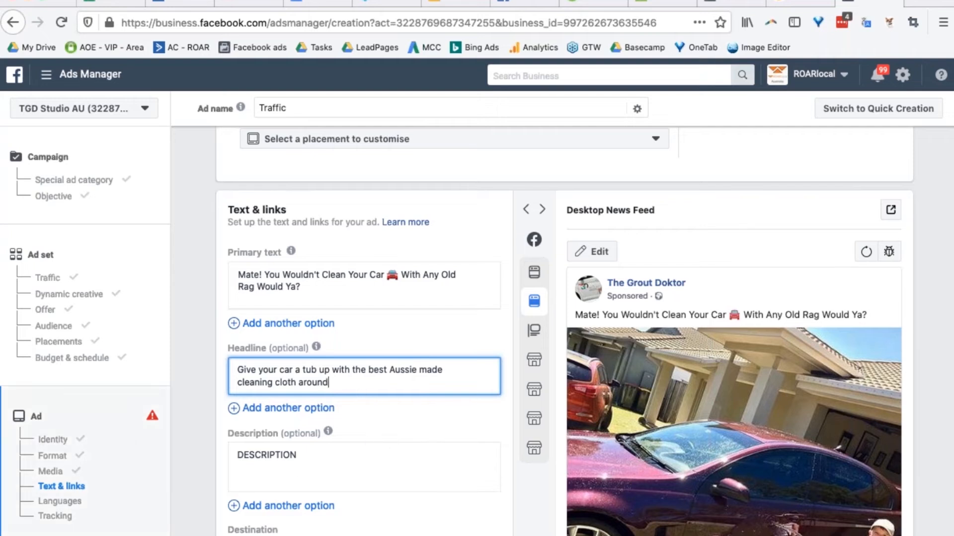
# Step: Replace the description with the prepared ad copy running from "Handmade right here in 🇦🇺 Australia, in Victoria" to "👉 Tap here to order now❗"
pyautogui.click(325, 459)
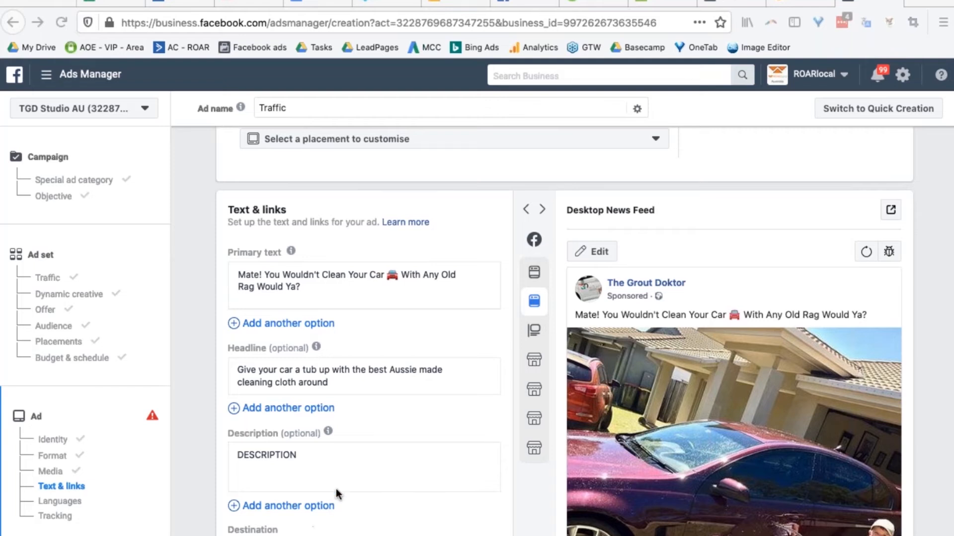
pyautogui.doubleClick(306, 455)
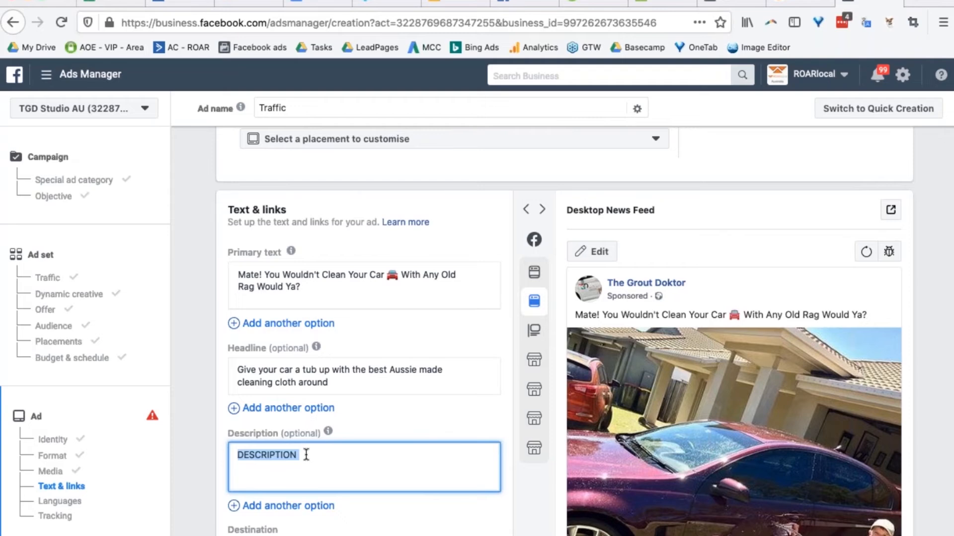
pyautogui.write("Handmade right here in 🇦🇺 Australia, in Victoria, not some Chinese 😡 rubbish.  Designed to clean and buff to perfection ✨ without ruining your paint like most sponges do over time  Costs about the same as a 6 pack of poofterpiss 🇫🇷 European beer 🍺 but your mates won't disown you for cleaning your car properly will they ;)  Best of all you can tell your wife you got it for her and you'll probably get a-blowy from her 🥰  👉 Tap here to order now ❗")
pyautogui.scroll(-3, 475, 401)
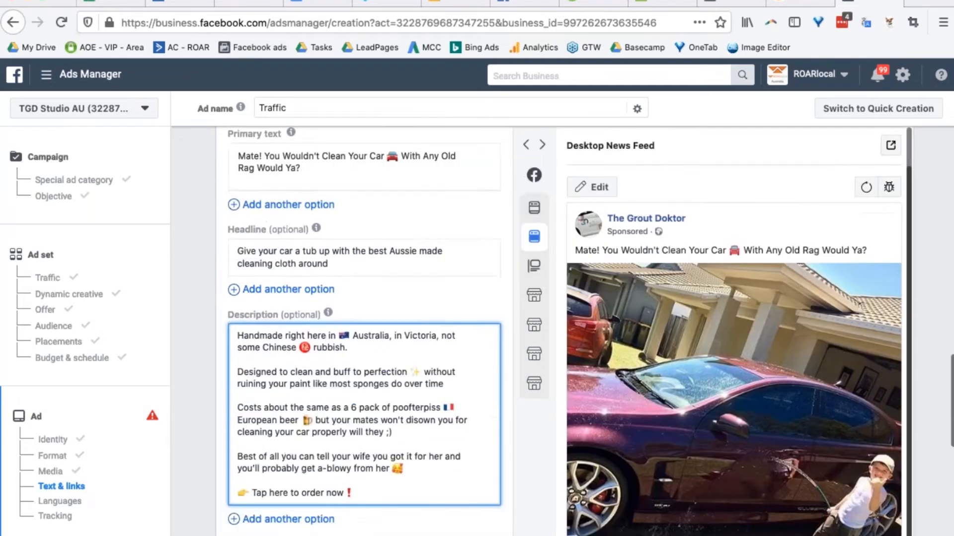
pyautogui.scroll(-1, 466, 484)
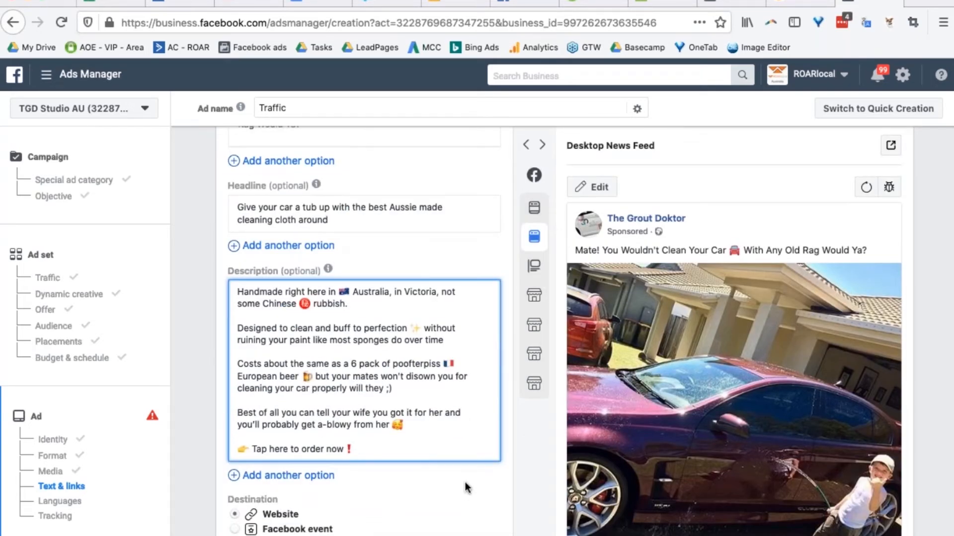